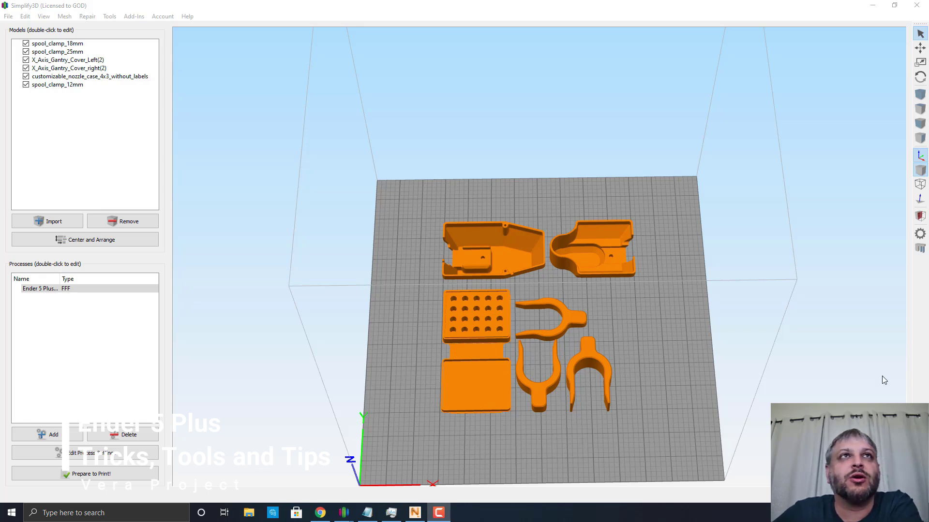
Select the right and left X-axis gantry covers and the nozzle case on the build plate
scroll(648, 366, up, 2)
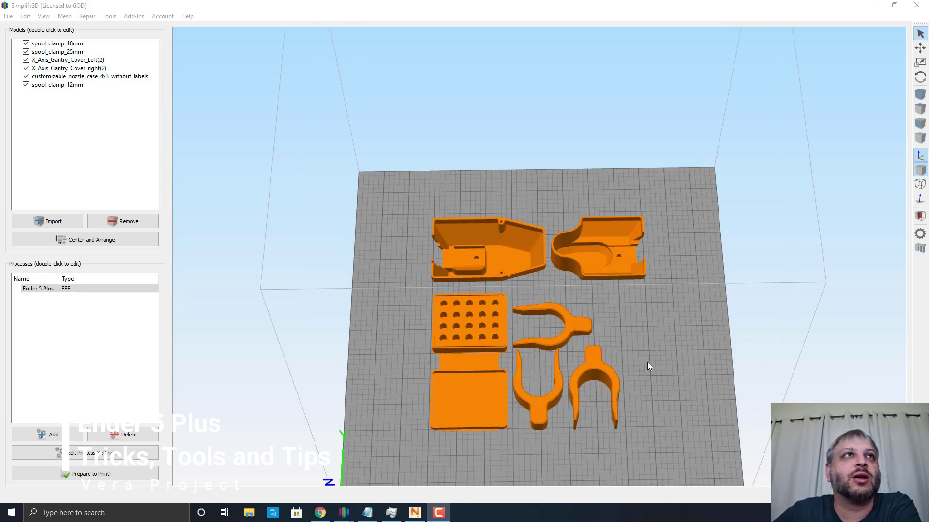
mouse_move(660, 390)
mouse_down()
mouse_move(650, 385)
mouse_move(655, 371)
mouse_move(666, 385)
mouse_move(657, 379)
mouse_up()
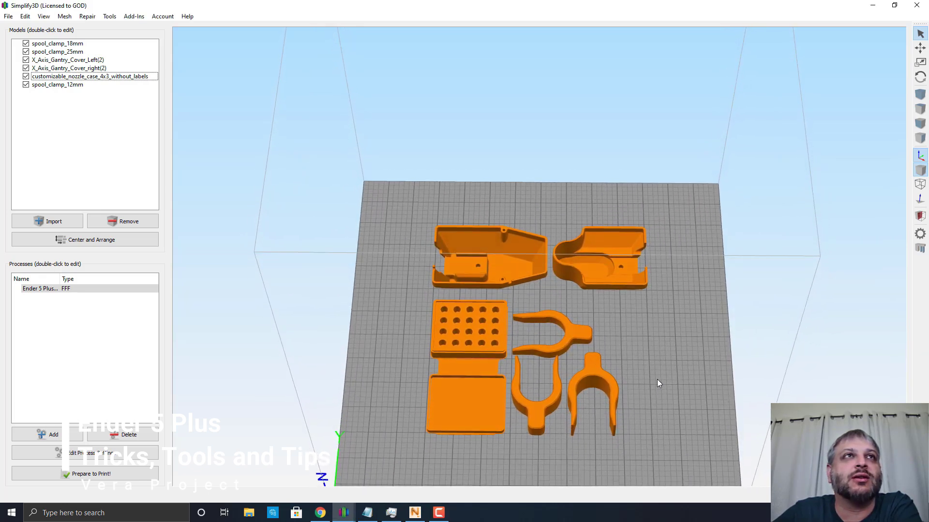
click(492, 268)
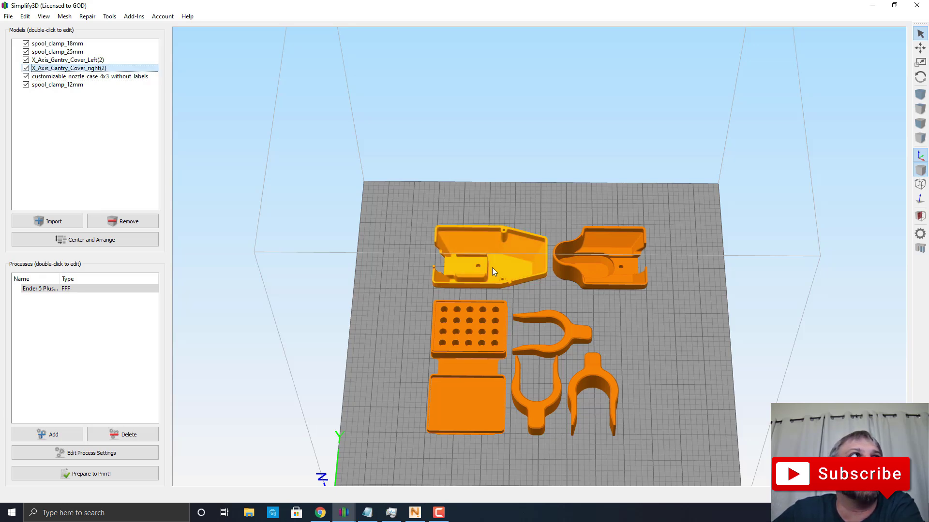
click(611, 270)
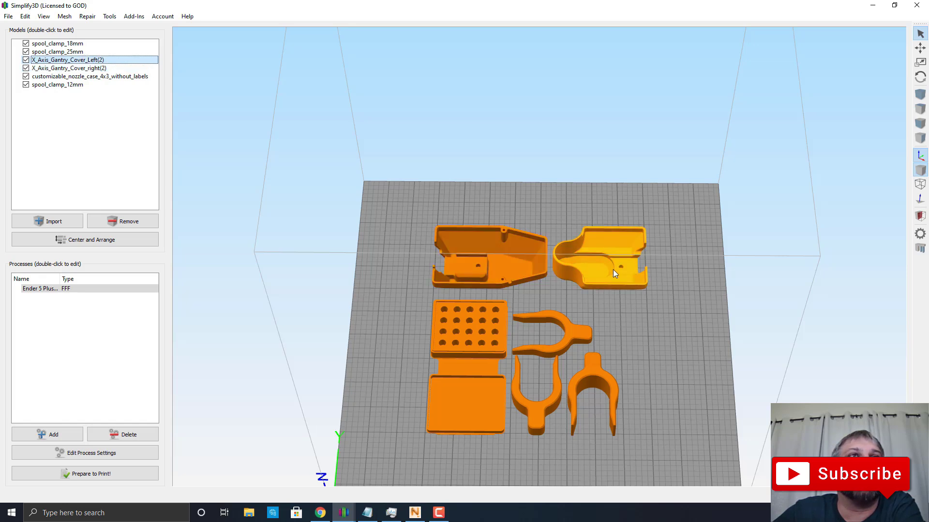
click(472, 350)
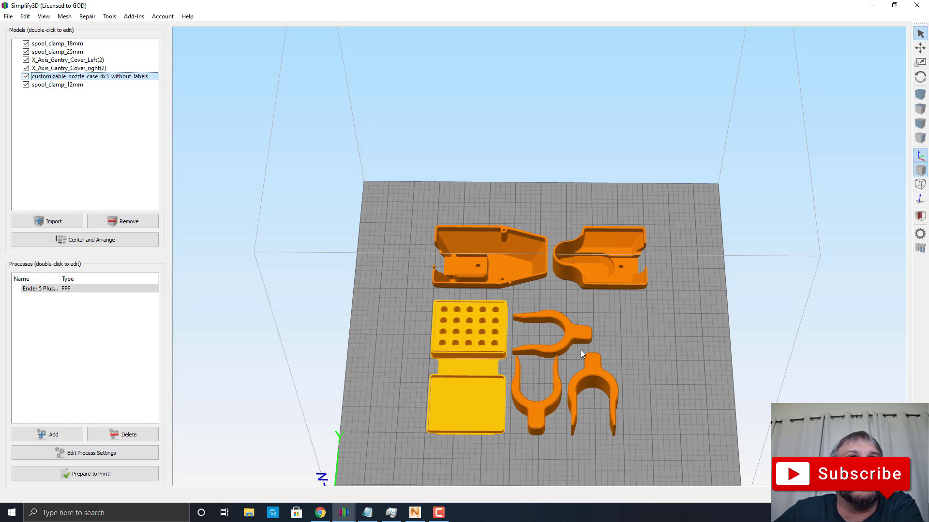
Check the position and size values of the 12 mm, 18 mm and 25 mm spool clamps
click(565, 343)
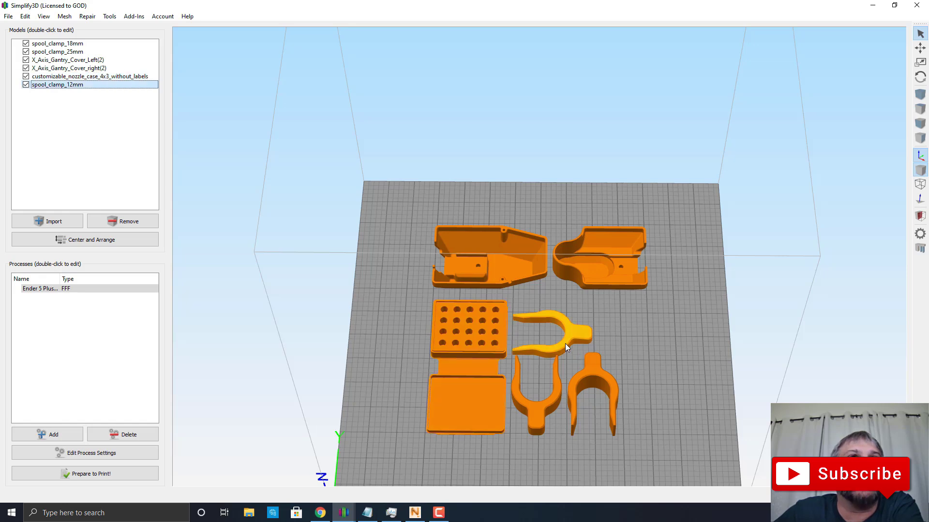
double_click(555, 396)
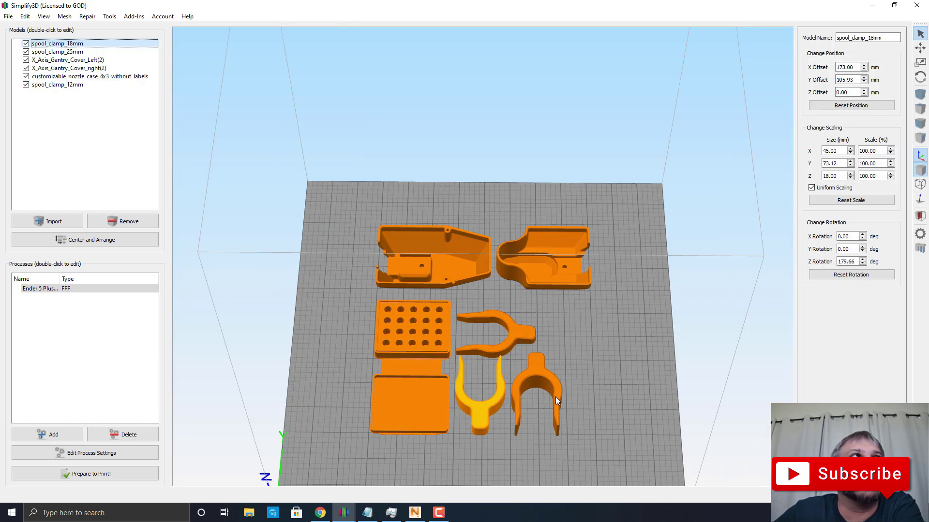
click(541, 374)
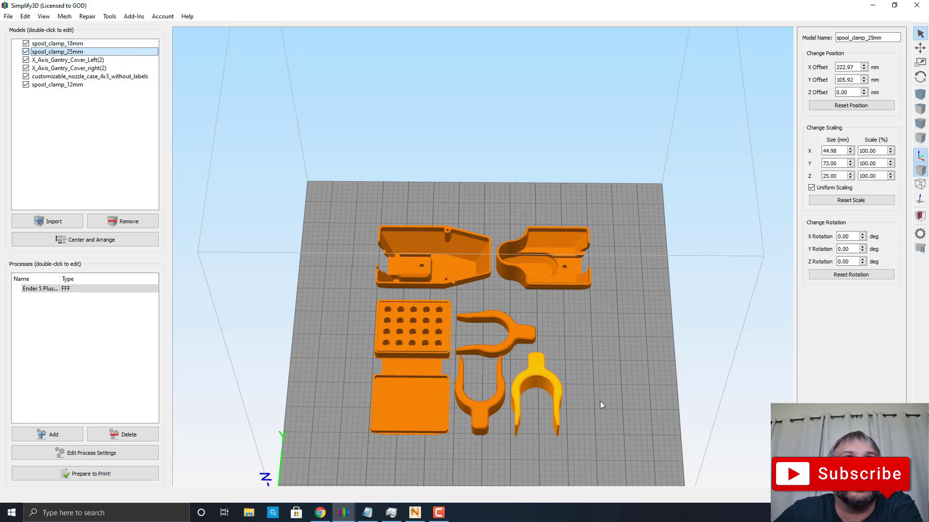
Slice all seven parts into a print preview
mouse_move(600, 401)
mouse_down()
mouse_move(593, 350)
mouse_move(608, 357)
mouse_move(599, 406)
mouse_up()
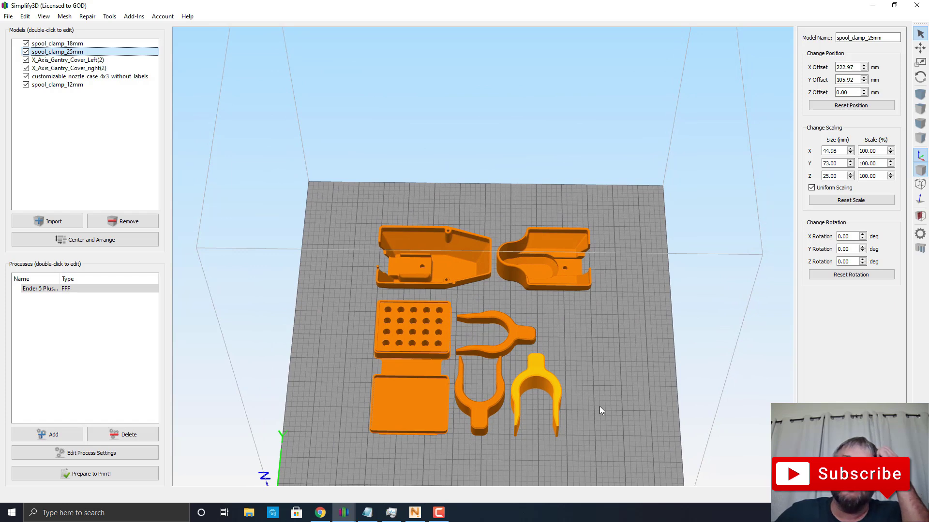
scroll(567, 390, up, 2)
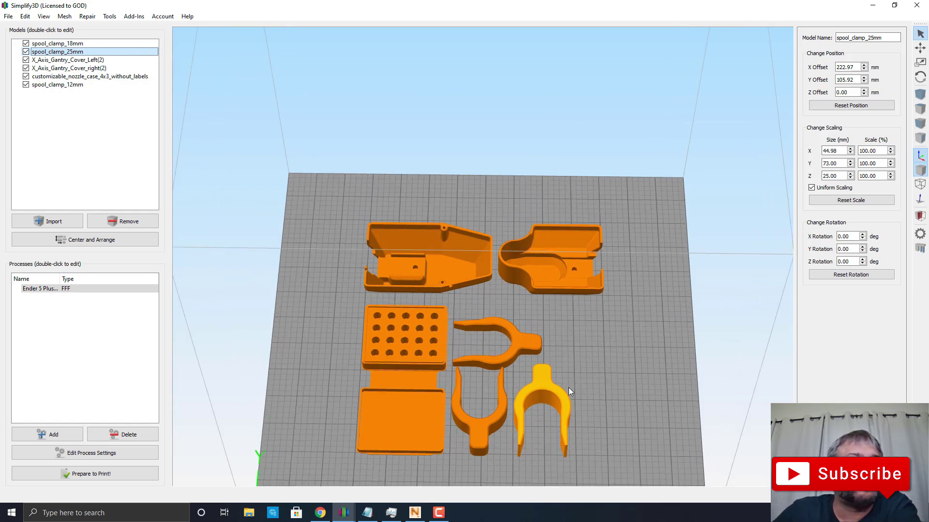
click(103, 477)
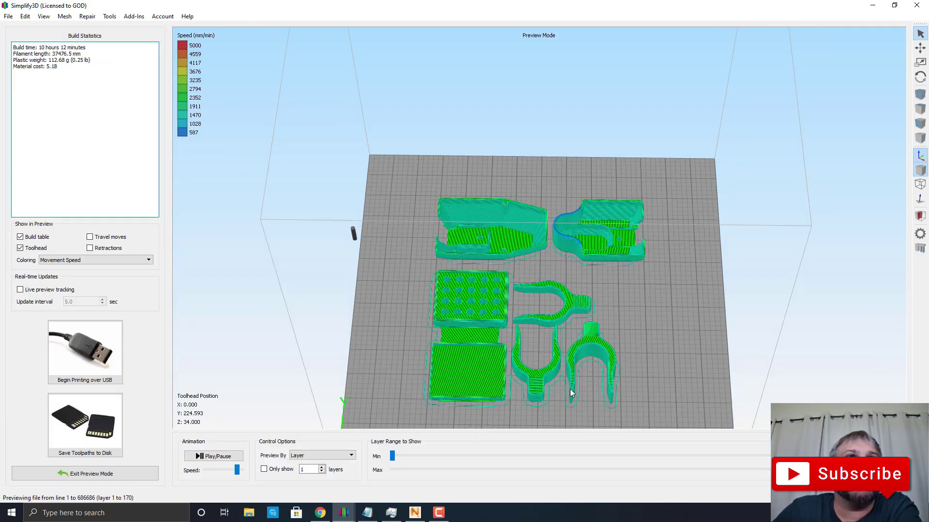
Inspect the toolpaths and build statistics (10 h 12 min, 112.68 g), then cancel saving G-code
mouse_move(523, 404)
mouse_down()
mouse_move(509, 338)
mouse_move(514, 397)
mouse_move(522, 412)
mouse_move(532, 406)
mouse_up()
drag(556, 364, 544, 385)
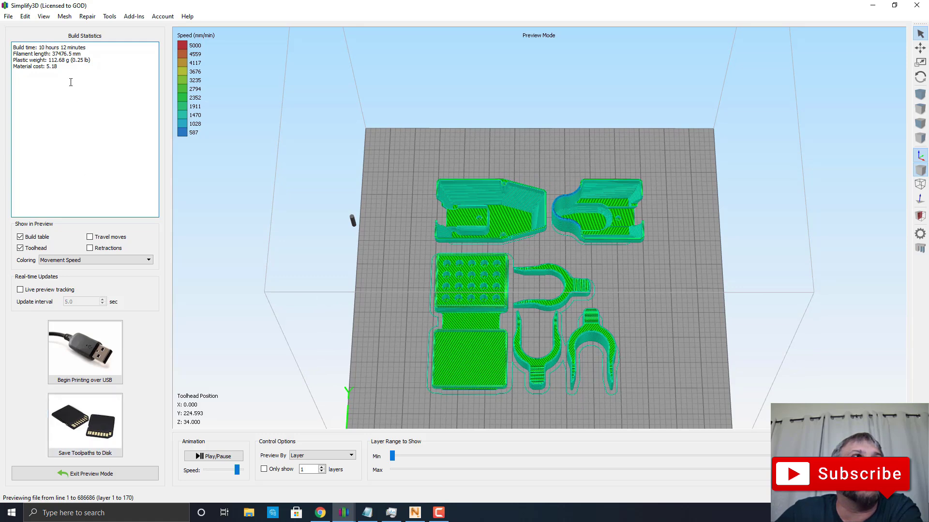
drag(68, 73, 97, 48)
click(13, 48)
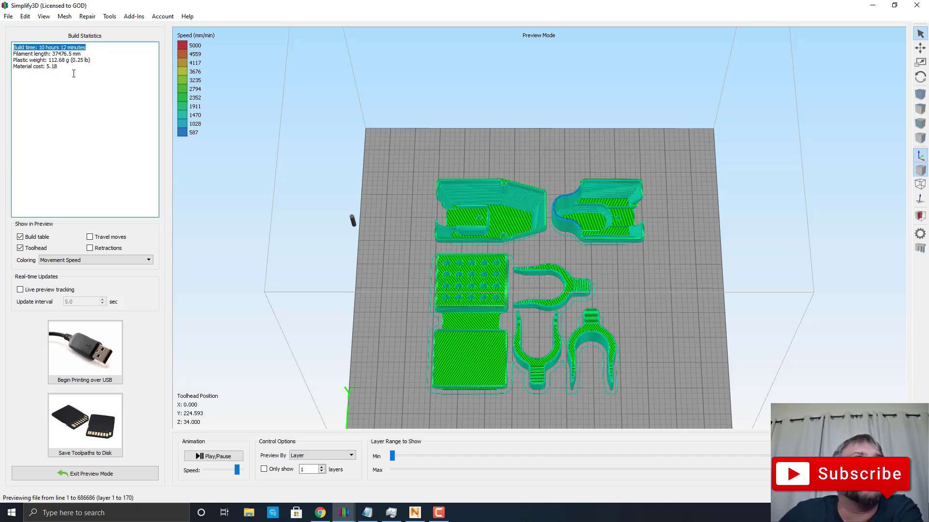
mouse_move(63, 67)
mouse_down()
mouse_move(21, 67)
mouse_move(63, 68)
mouse_up()
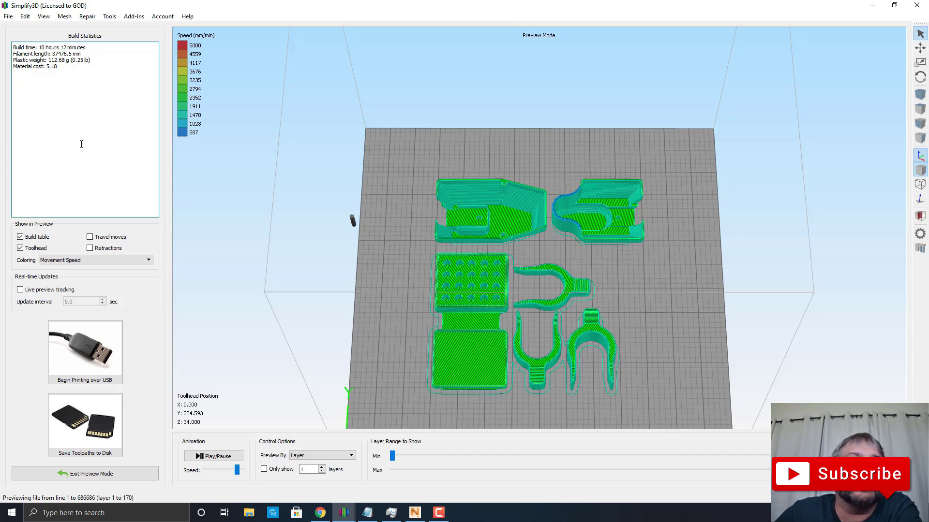
click(95, 437)
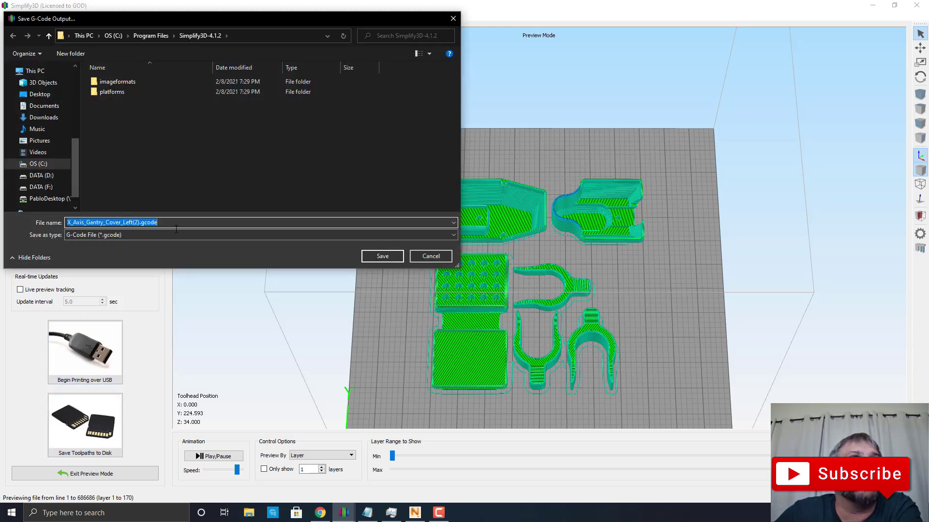
click(431, 257)
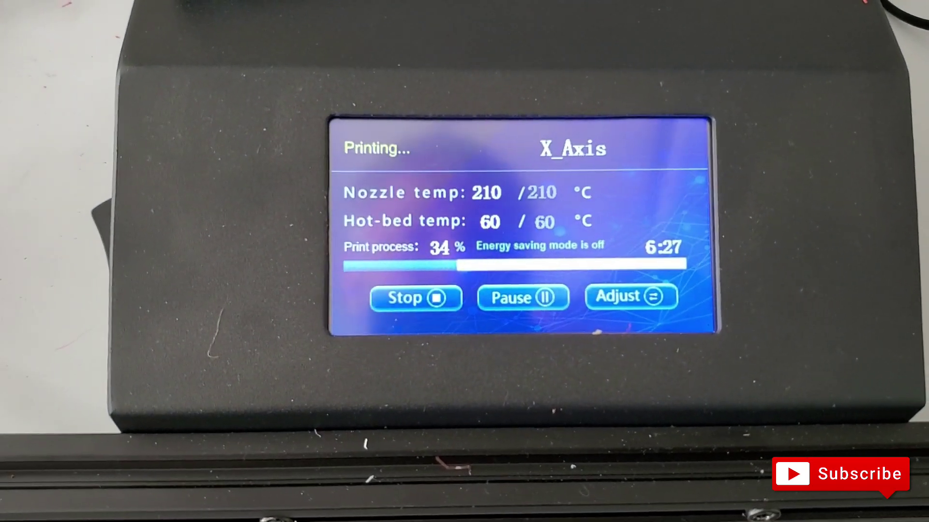
Open the Adjust settings for the X_Axis print running at 34%
click(634, 303)
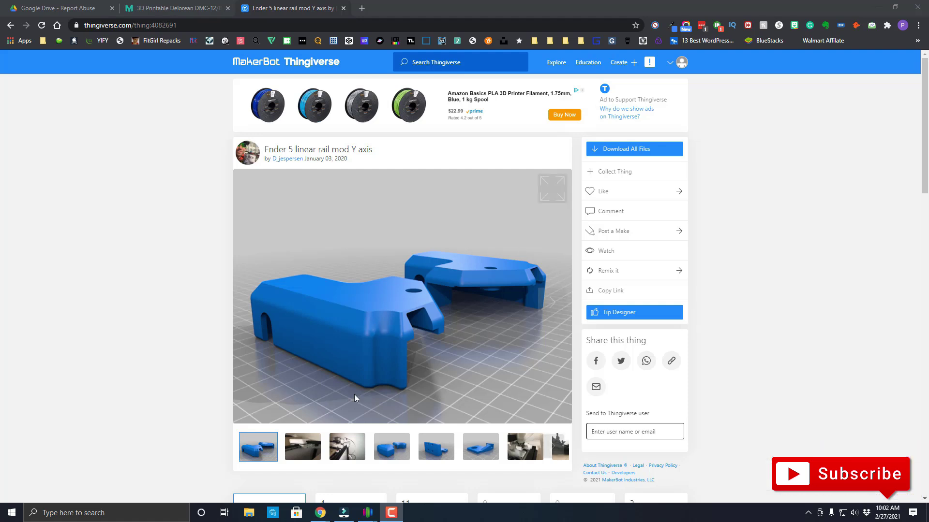
Browse the installed-cover photos and bracket renders of the linear rail mod, then return to Simplify3D
click(343, 455)
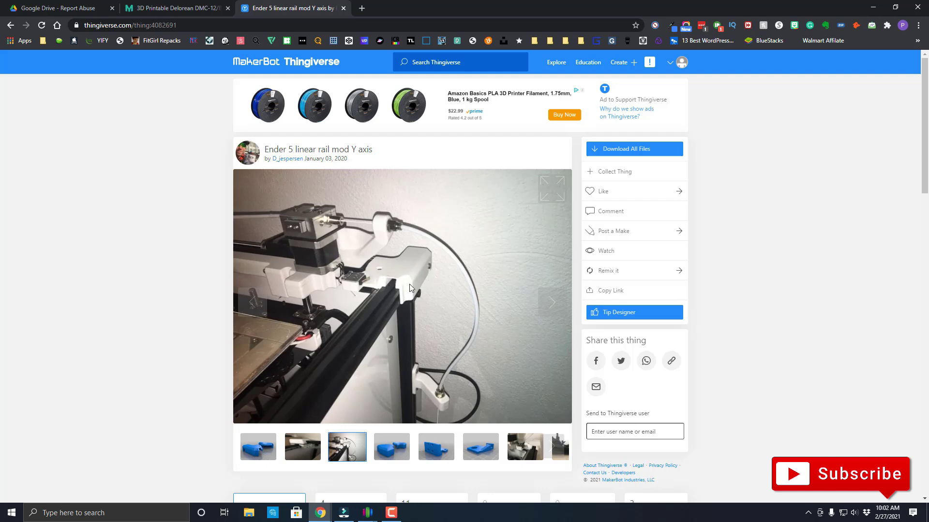
click(518, 453)
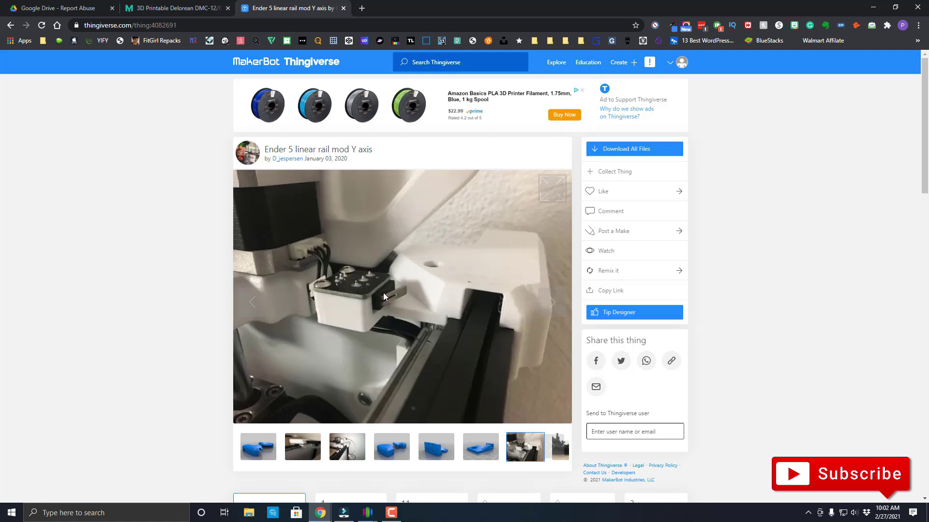
click(568, 458)
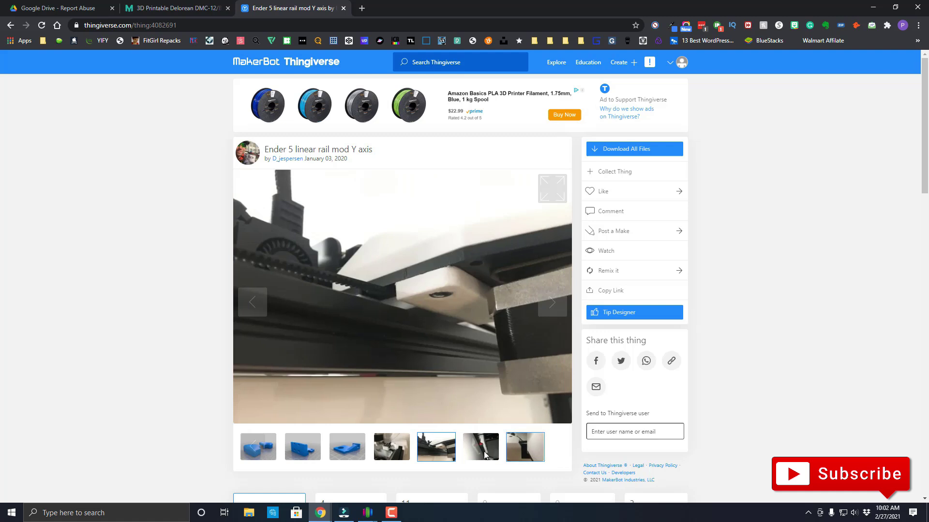
click(271, 455)
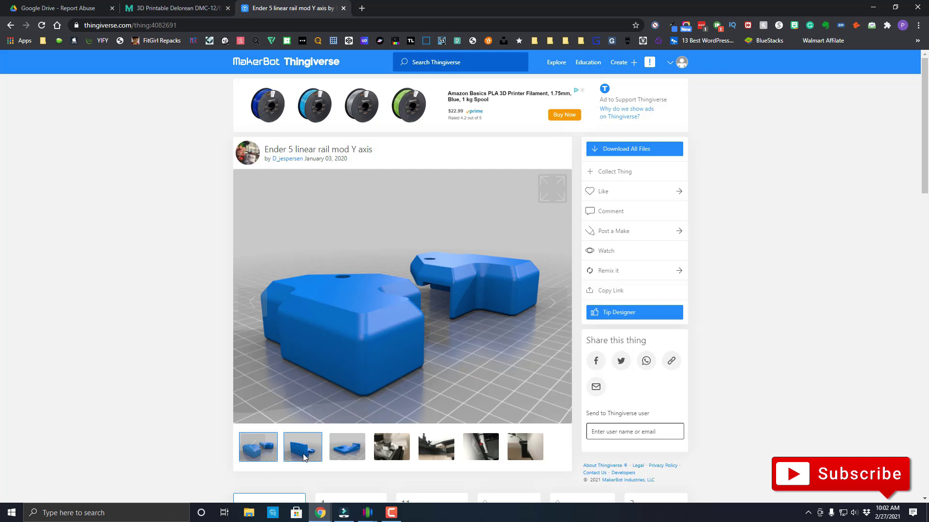
click(305, 457)
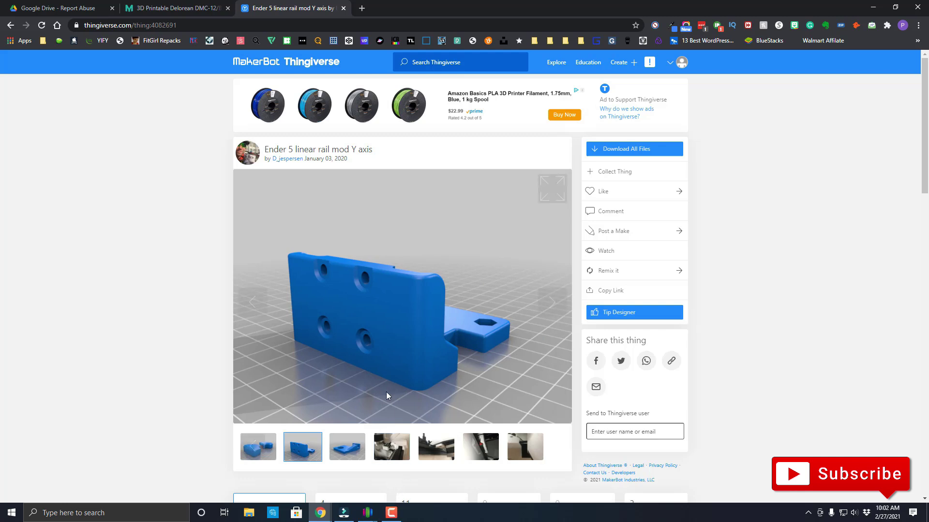
mouse_move(374, 515)
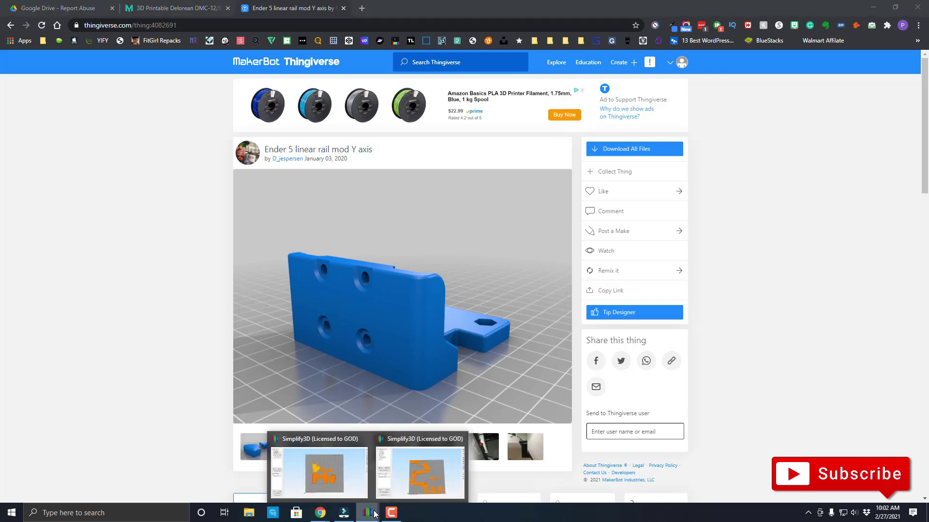
click(334, 487)
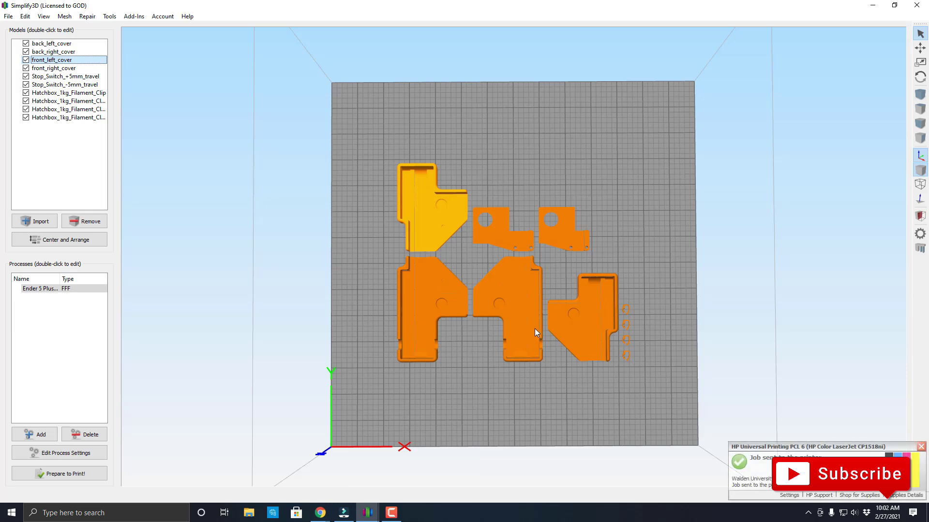
Show front_right_cover's placement in perspective: 66 × 83 × 25 mm, rotated 180° about X
drag(534, 329, 552, 268)
drag(552, 384, 546, 415)
click(547, 415)
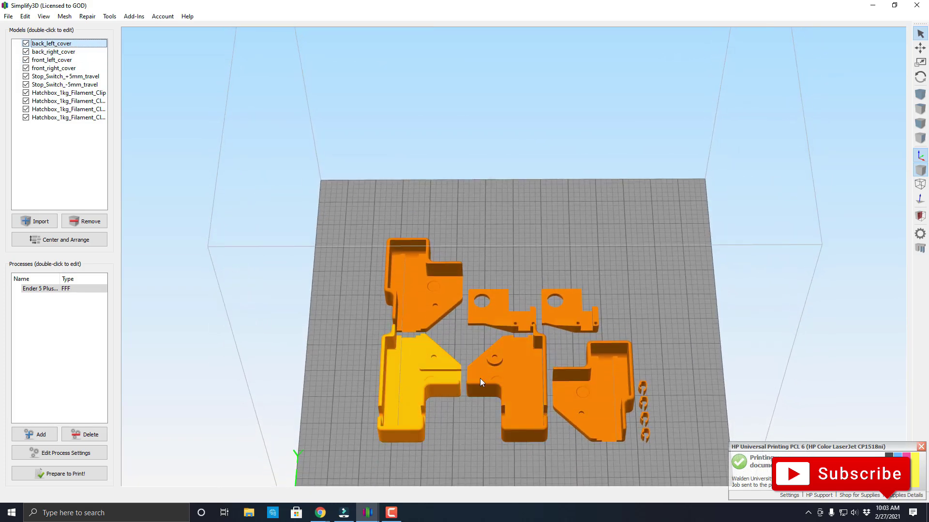
double_click(448, 299)
click(532, 401)
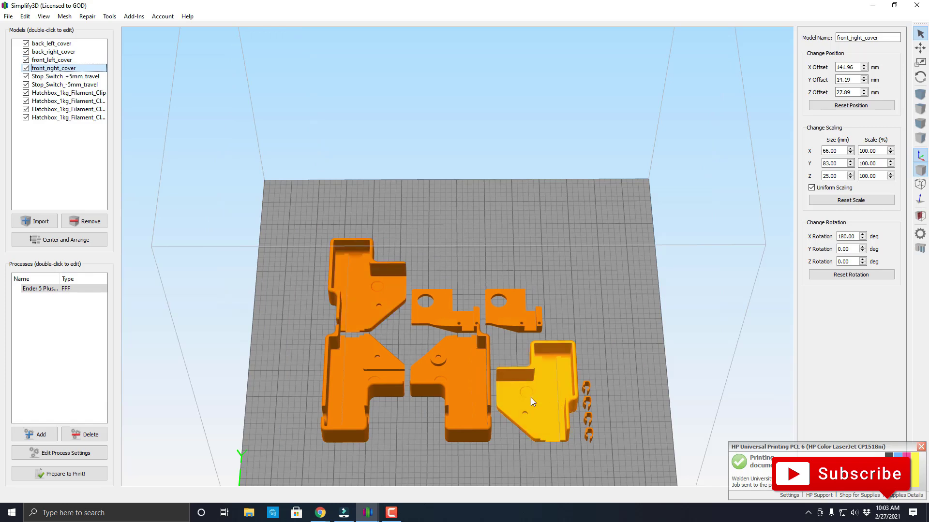